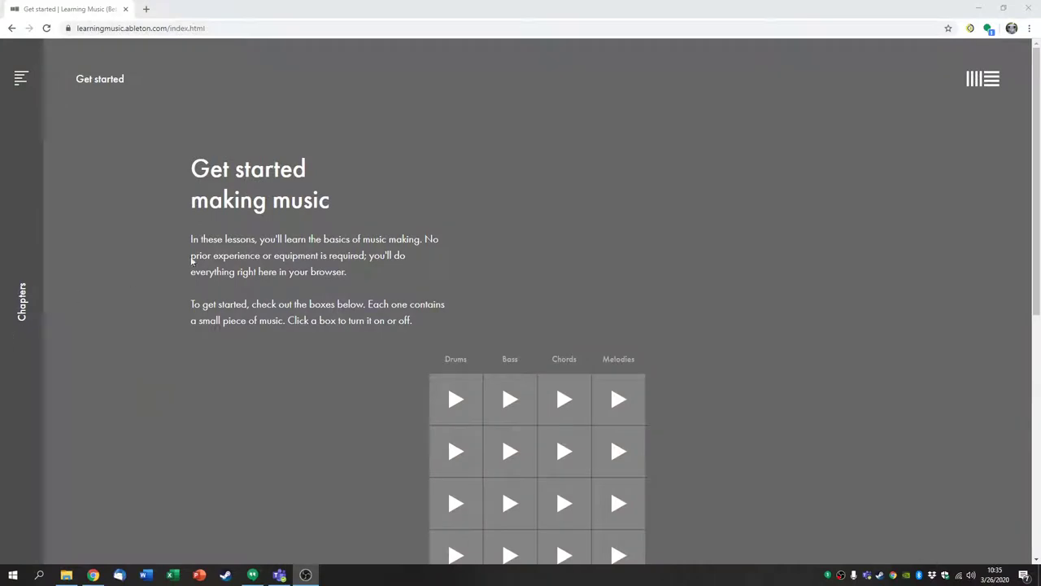
Step: Open Notes and scales > Explore pitch and sweep its pitch field from low to high
click(22, 79)
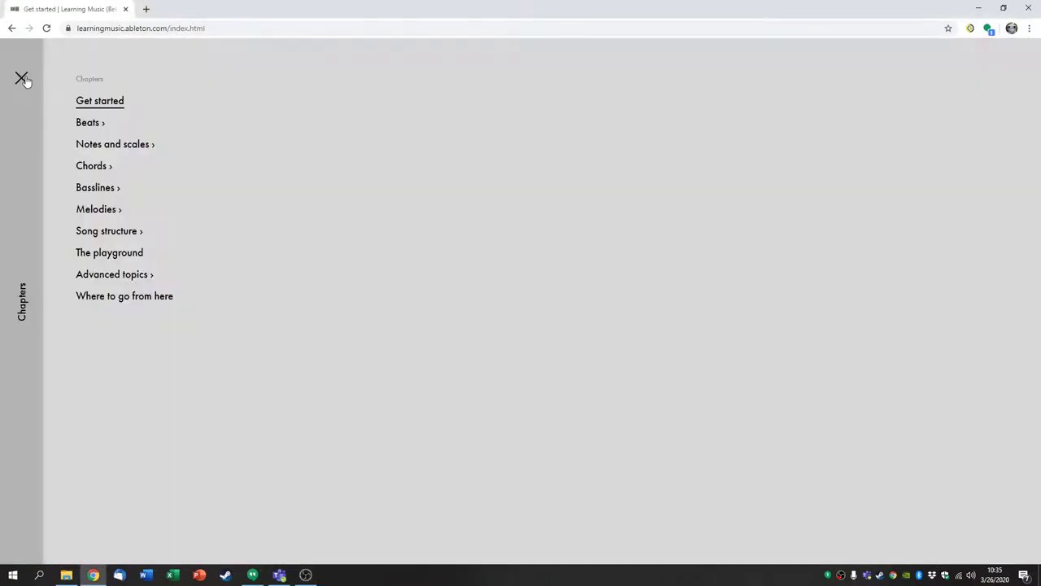
click(130, 148)
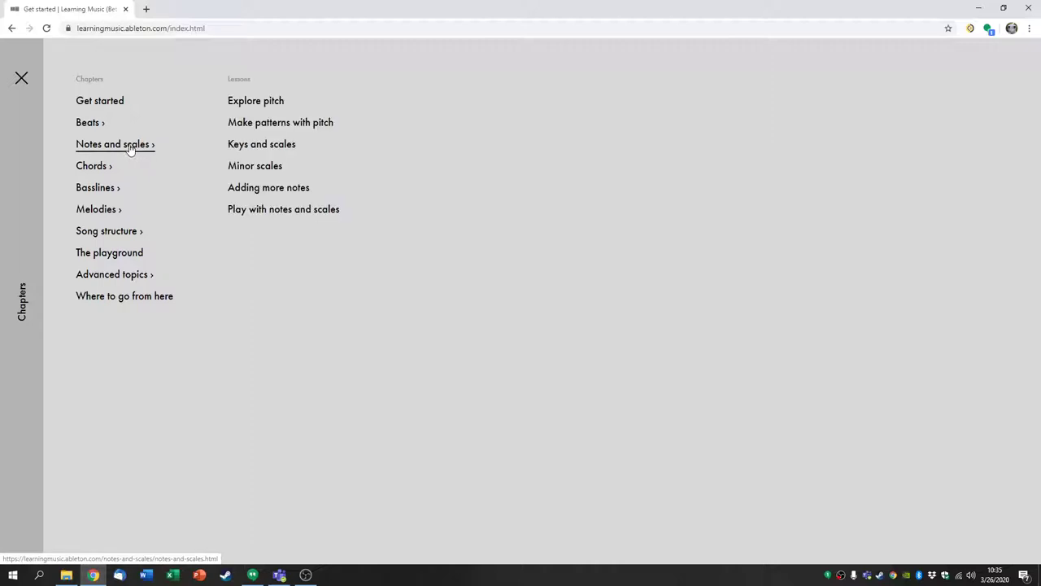
click(245, 102)
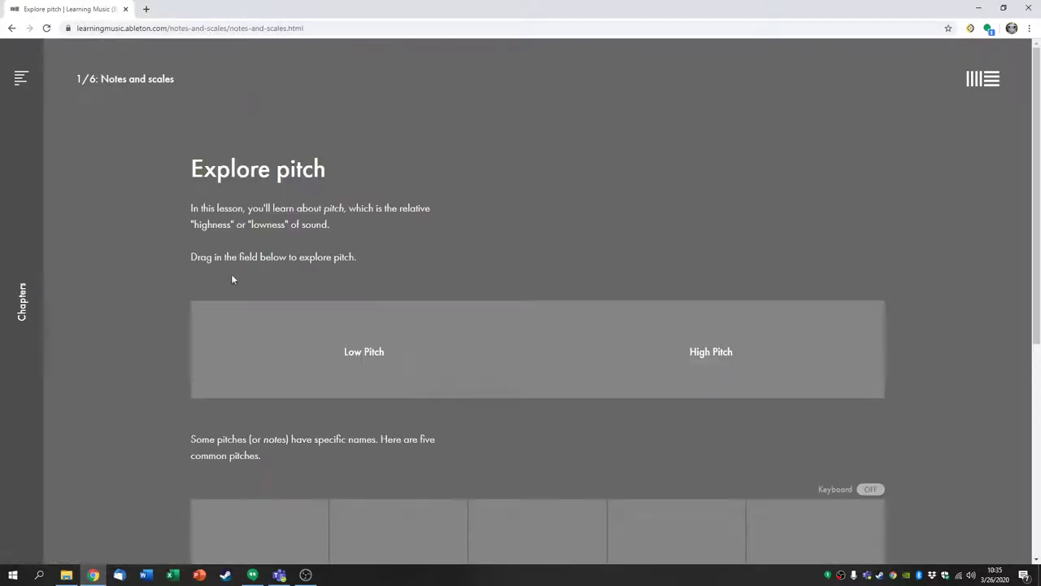
drag(202, 358, 70, 358)
scroll(727, 341, down, 5)
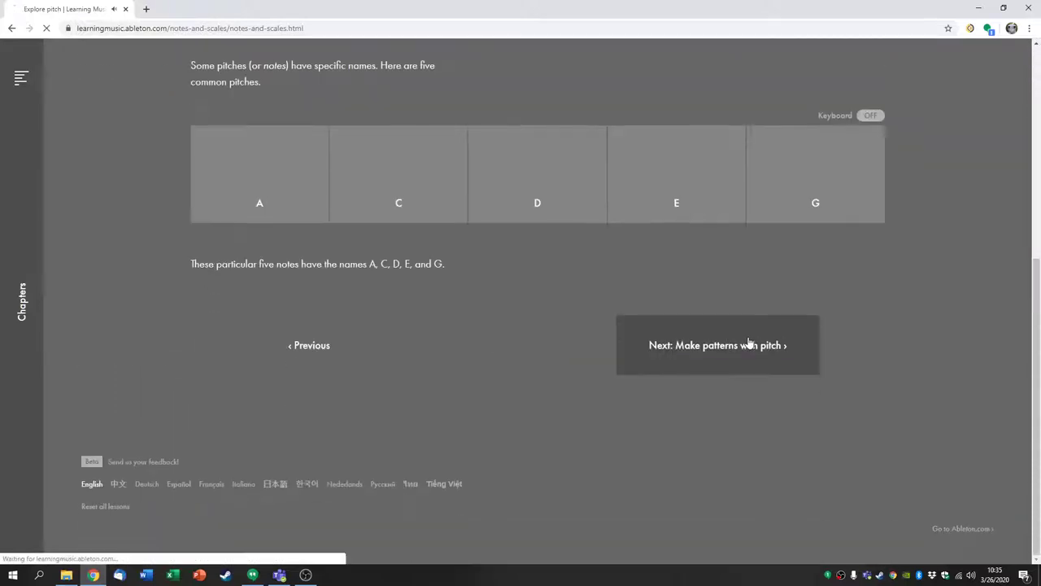
Step: Move on to Make patterns with pitch and delete all default notes from the grid
click(748, 343)
scroll(359, 205, down, 1)
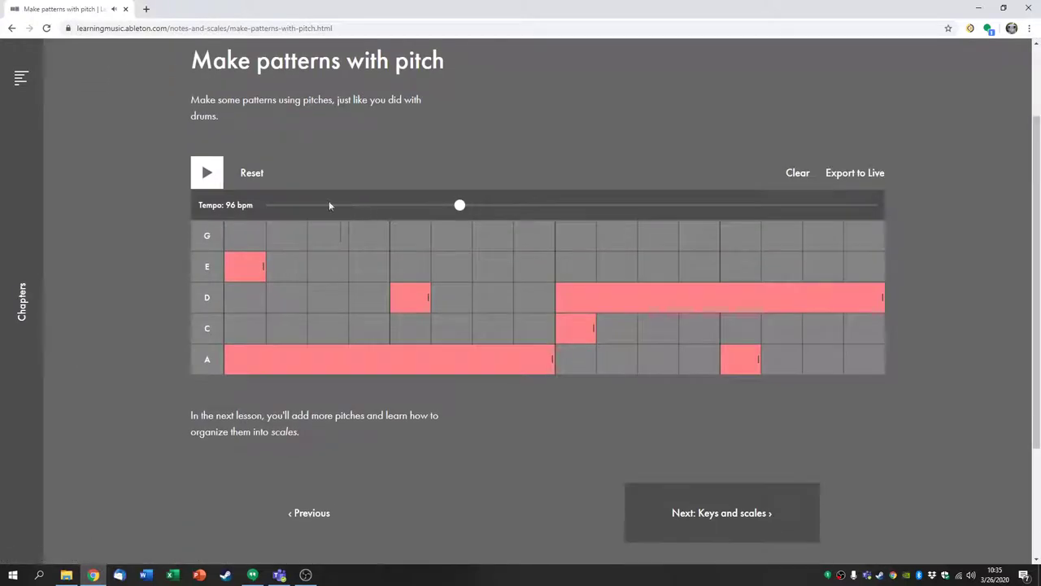
click(246, 268)
click(424, 296)
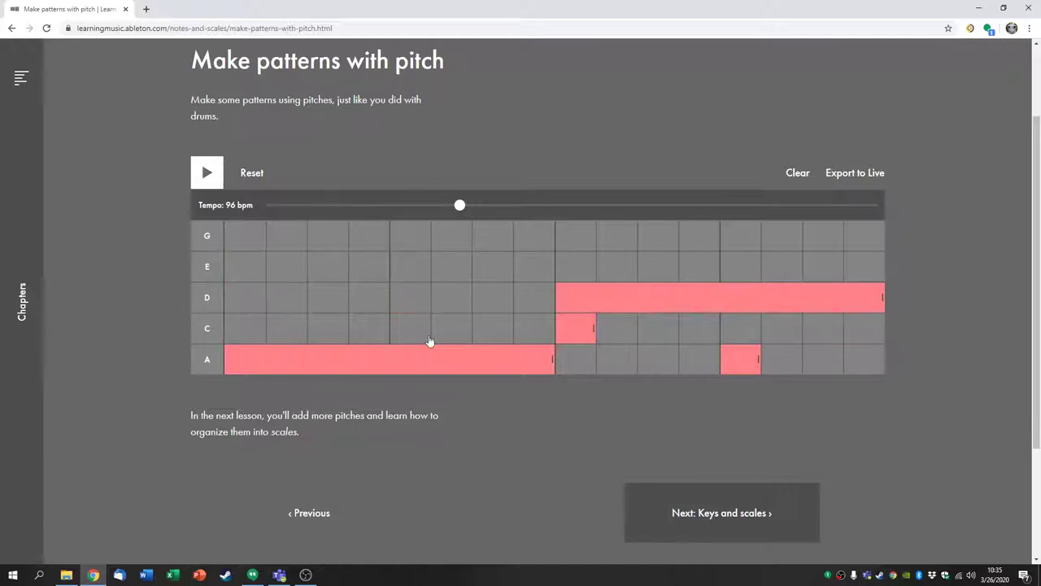
click(536, 356)
click(650, 303)
click(585, 331)
click(733, 353)
click(737, 329)
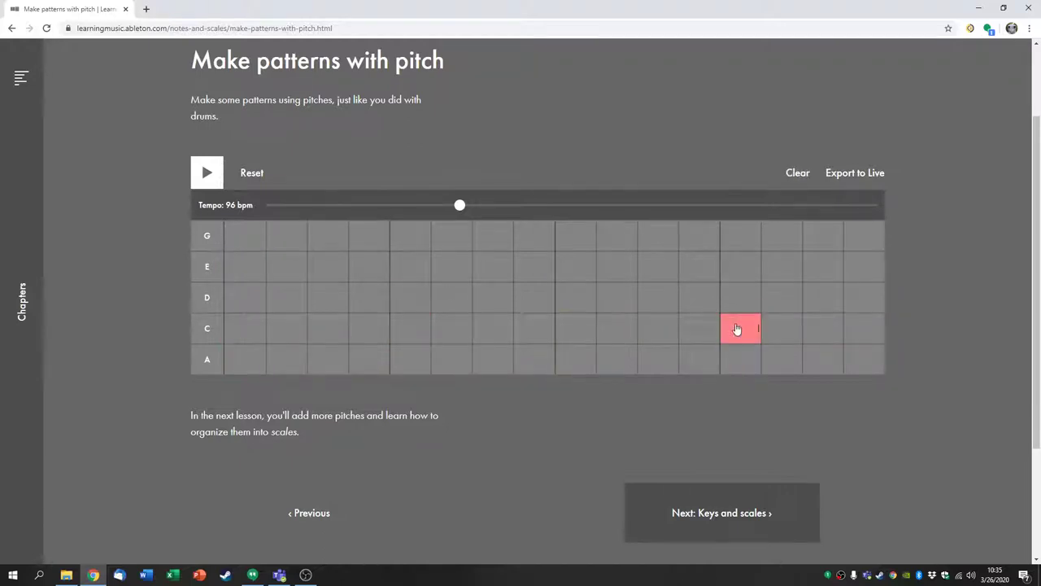
click(735, 301)
click(736, 330)
click(730, 303)
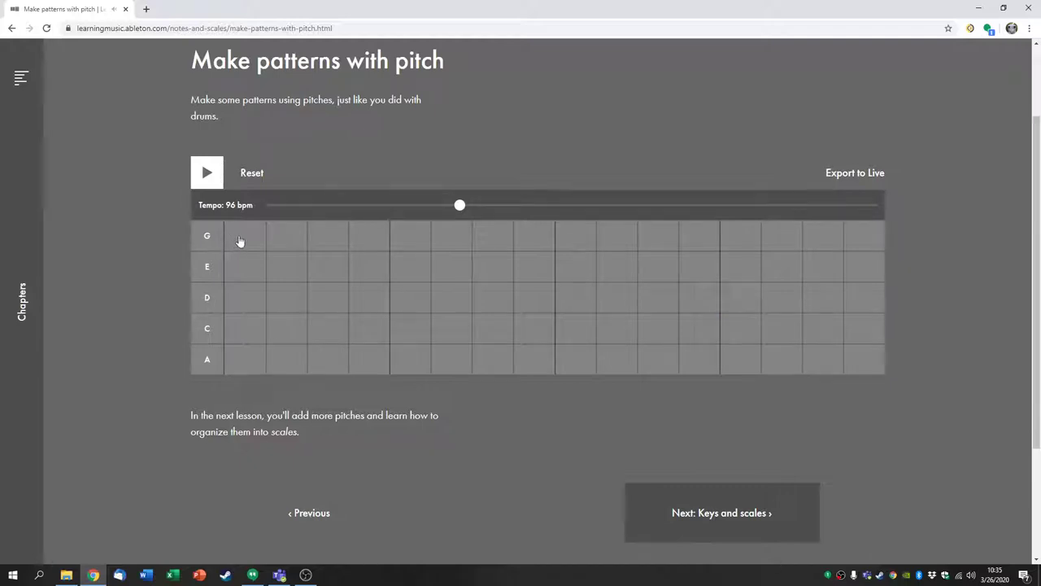
Step: Draw a G over steps 1–4, a long E from step 5, and short Cs on steps 1, 4, 5, 8, 9, 12 and 13
drag(240, 241, 378, 240)
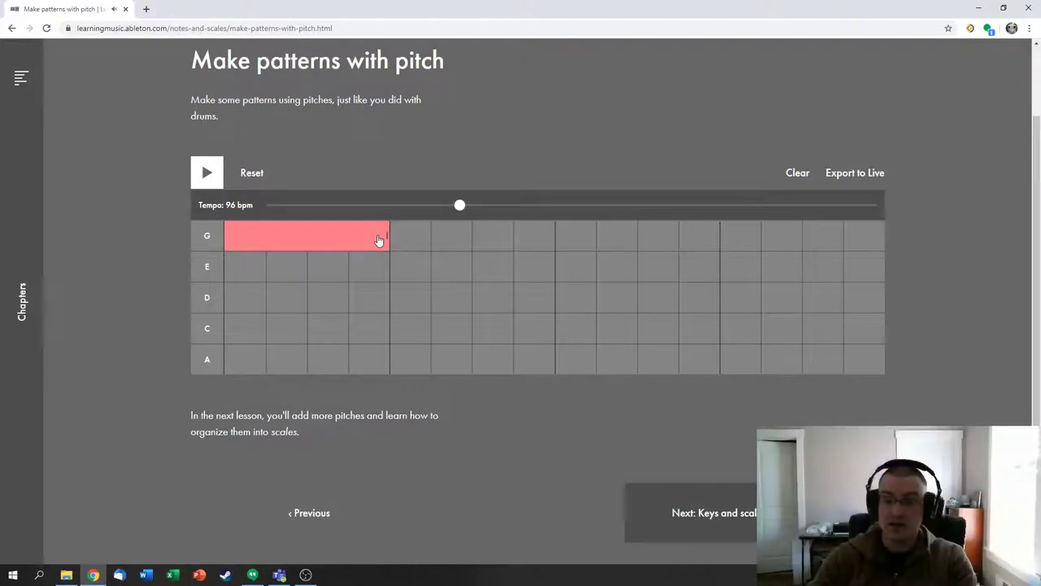
drag(412, 269, 706, 272)
click(256, 329)
click(378, 332)
click(409, 331)
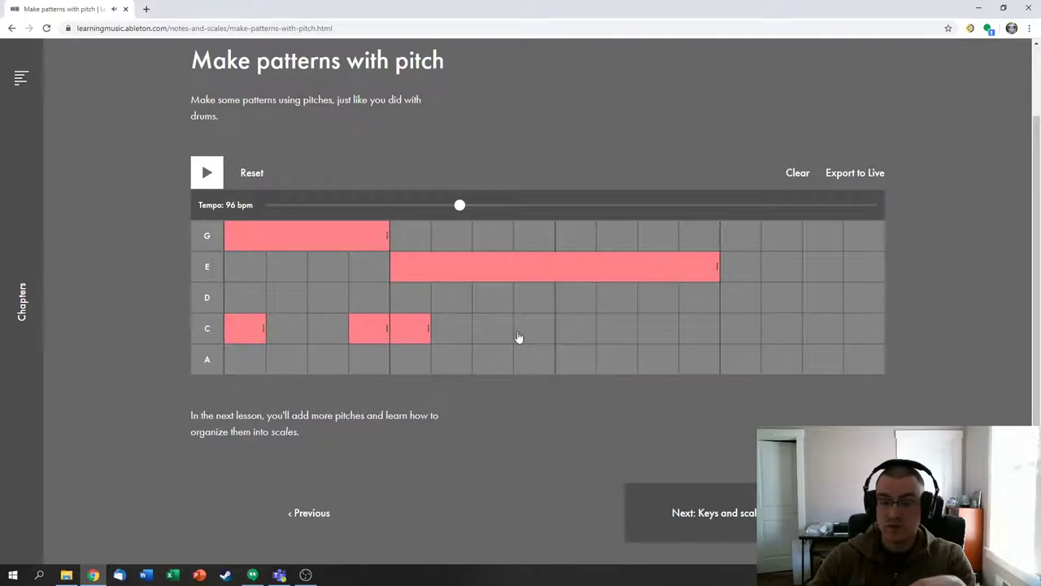
click(533, 333)
click(575, 333)
click(699, 331)
click(740, 331)
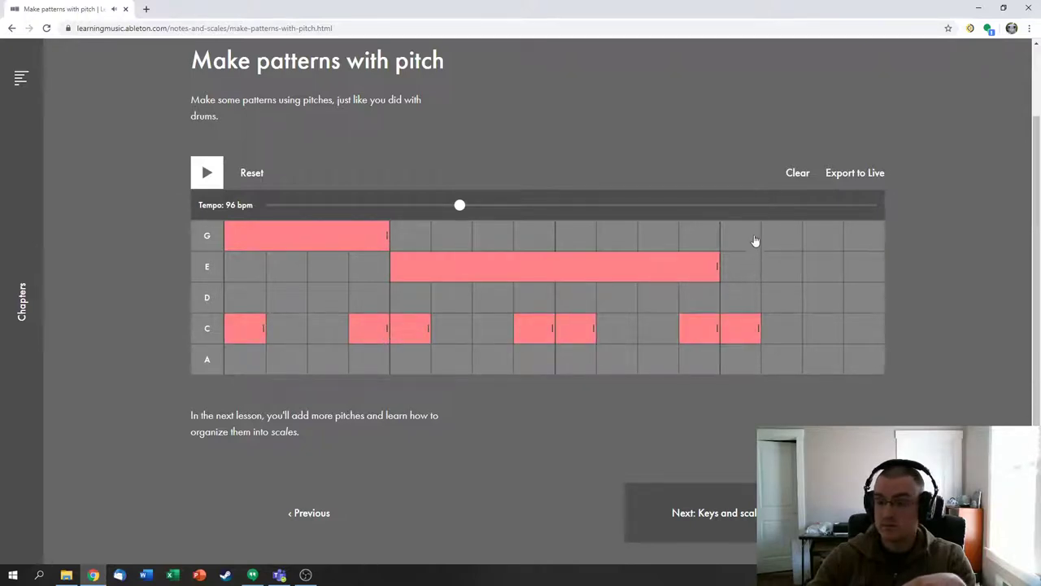
Step: Add a G from step 13 to the end and a C on the last step, then play and stop the melody
drag(755, 239, 878, 238)
click(210, 176)
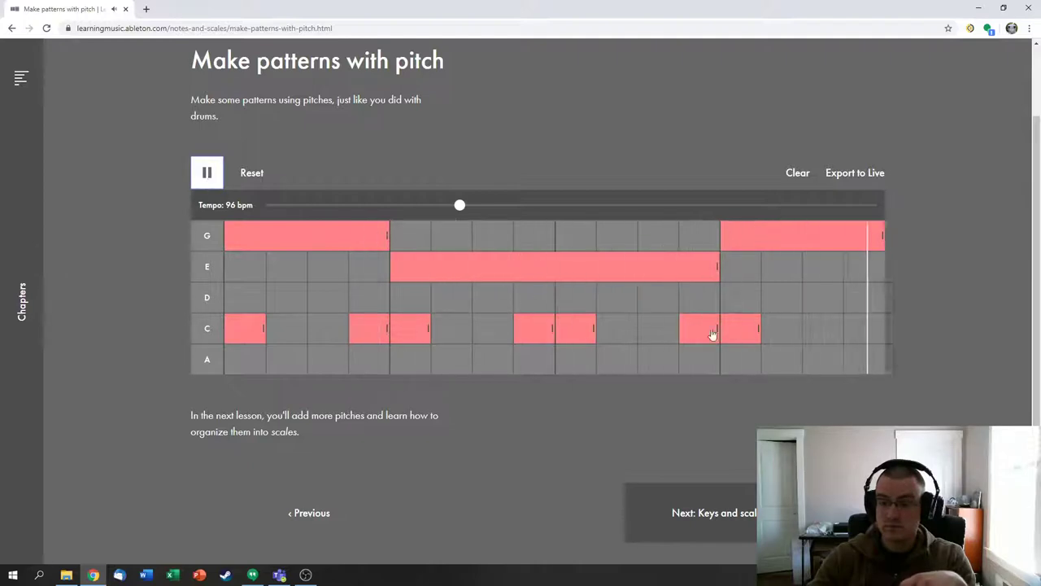
click(864, 330)
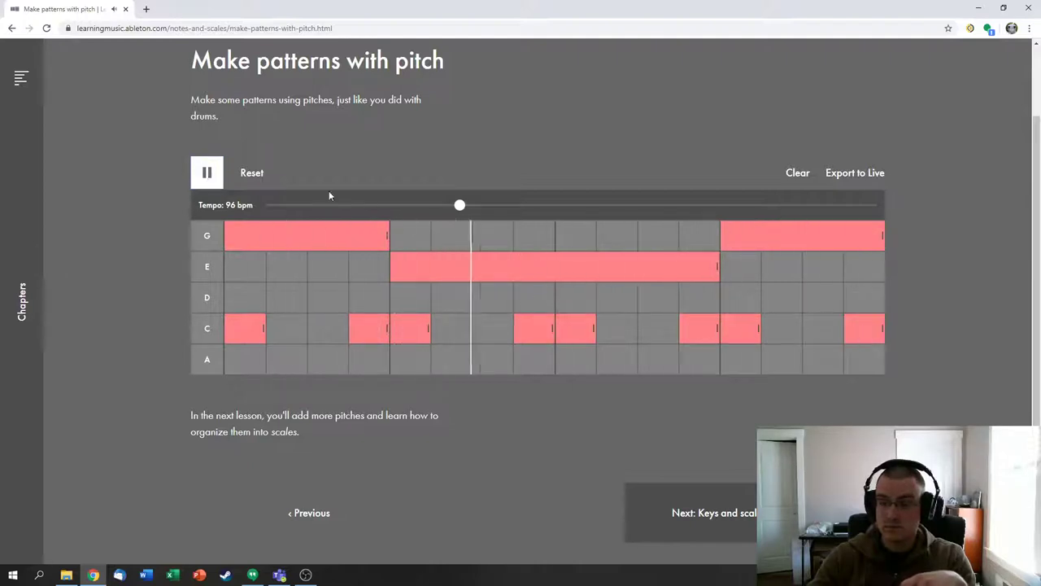
click(206, 173)
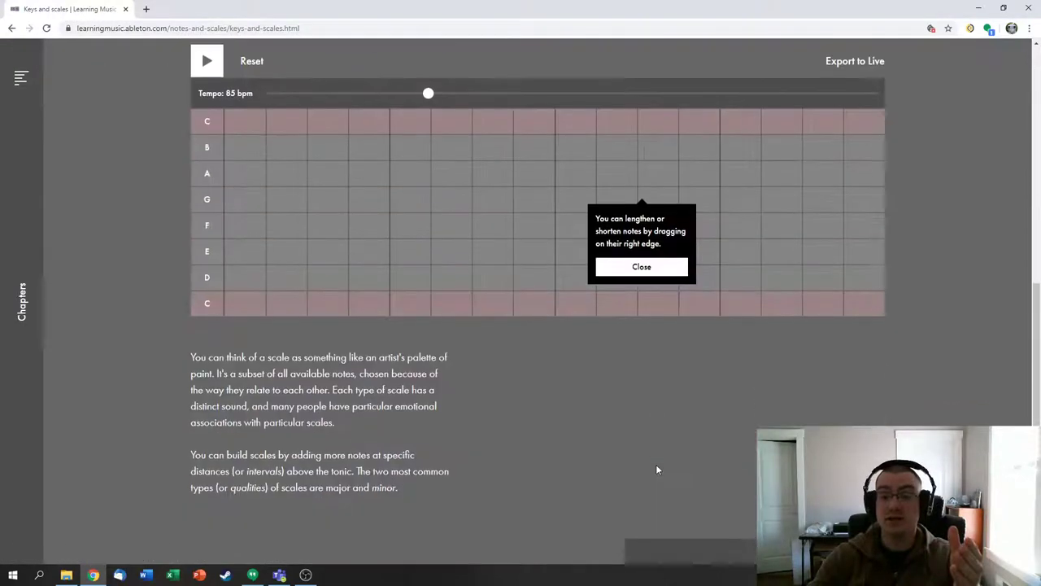
Step: On Keys and scales, enable computer-keyboard playing and play D, E and A with keys 2, 3, 6
scroll(657, 470, up, 7)
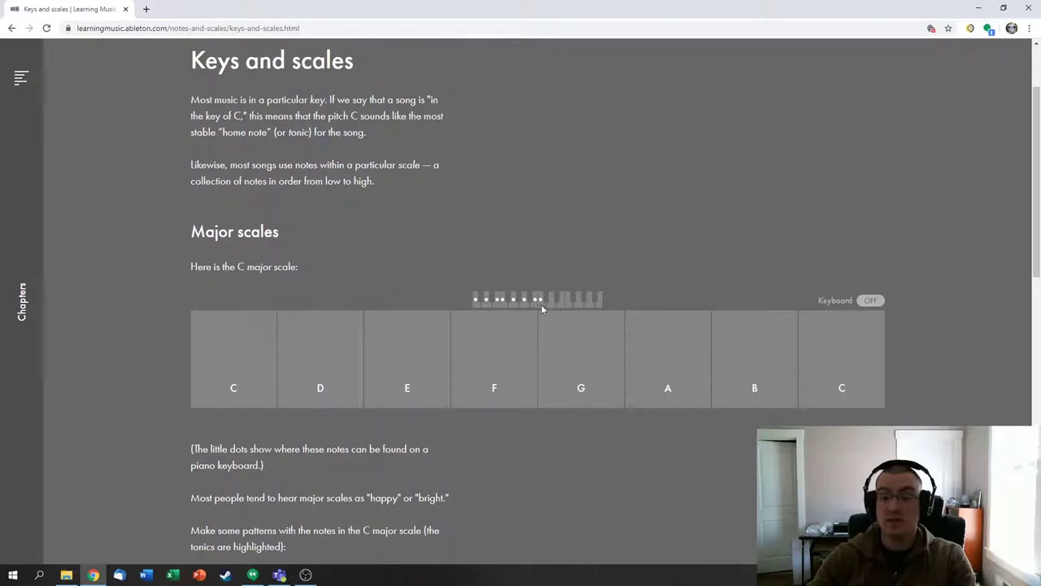
click(870, 300)
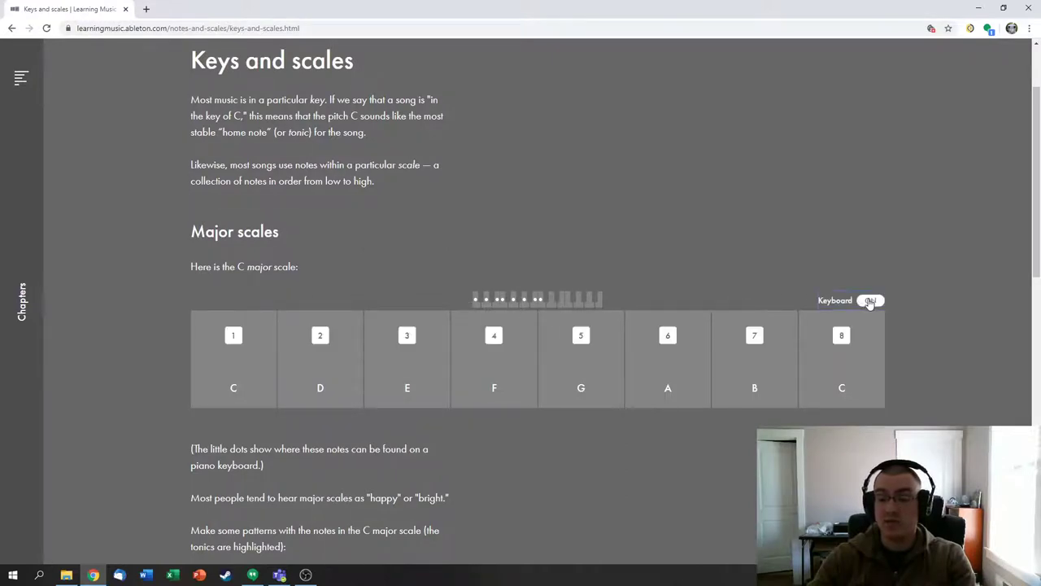
key(2)
key(3)
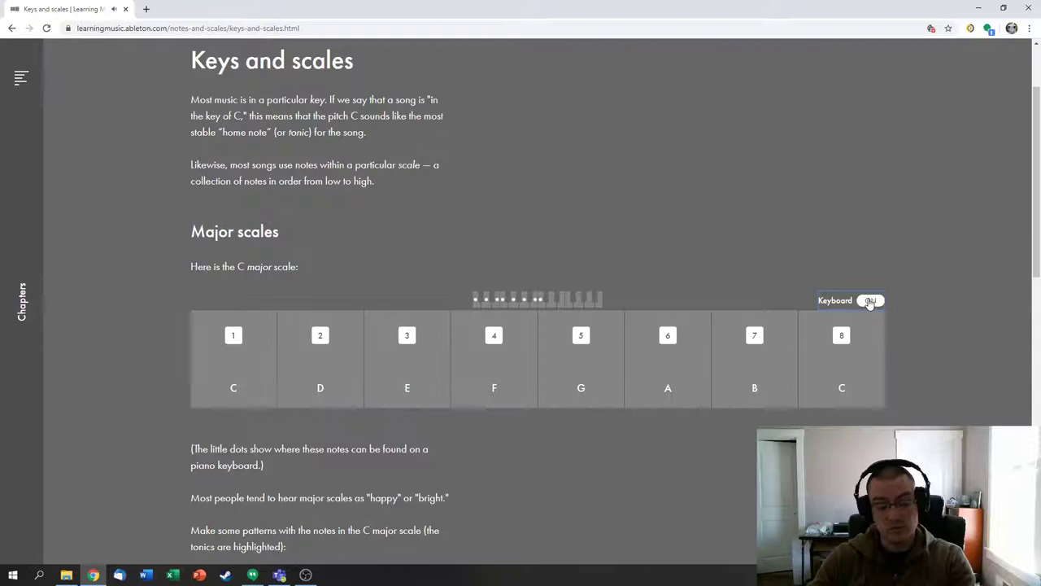
key(6)
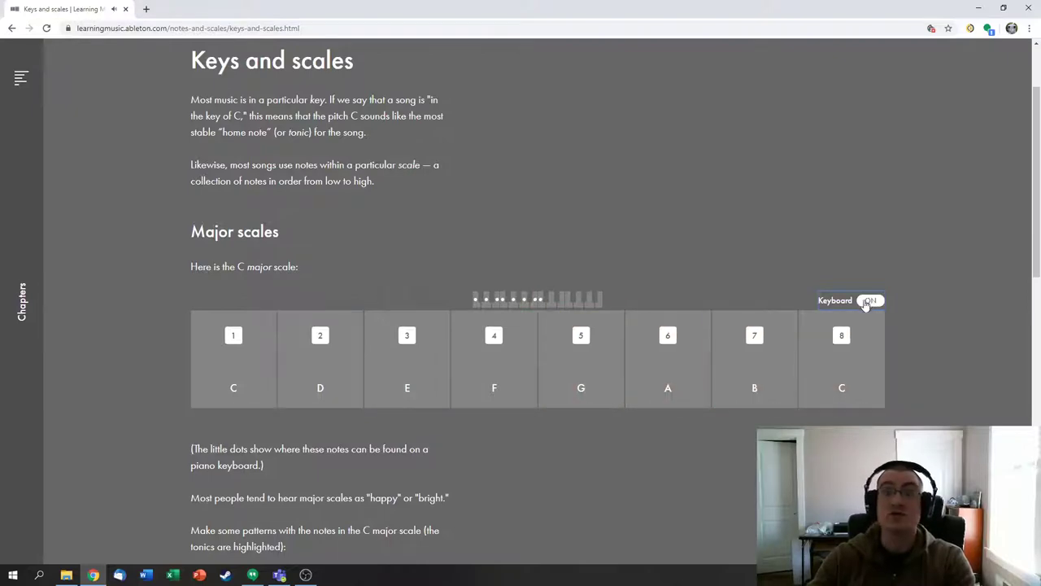
scroll(602, 395, down, 20)
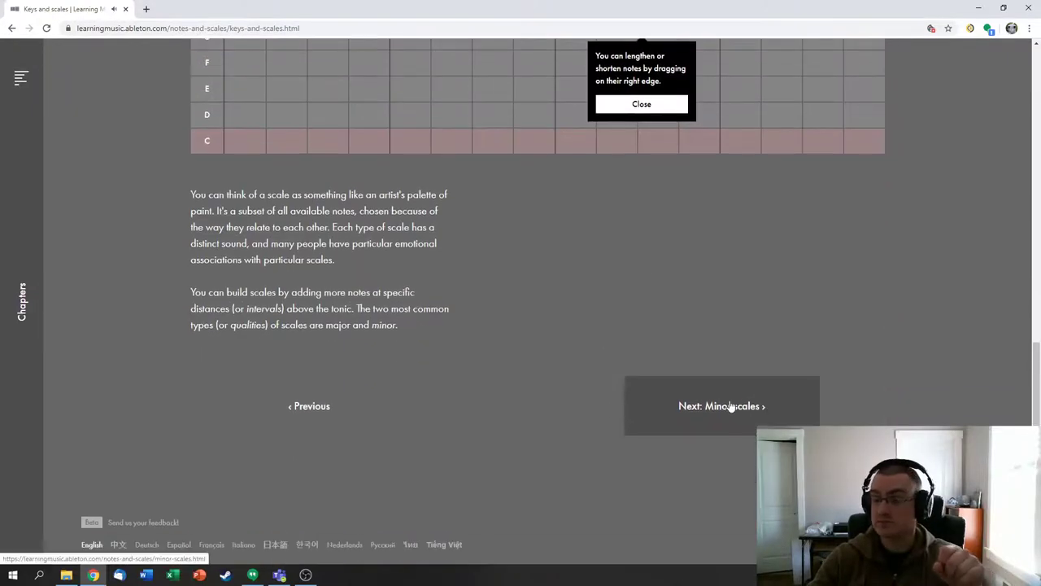
Step: In Minor scales, turn on computer-keyboard playing, then continue to Adding more notes
click(730, 406)
click(850, 280)
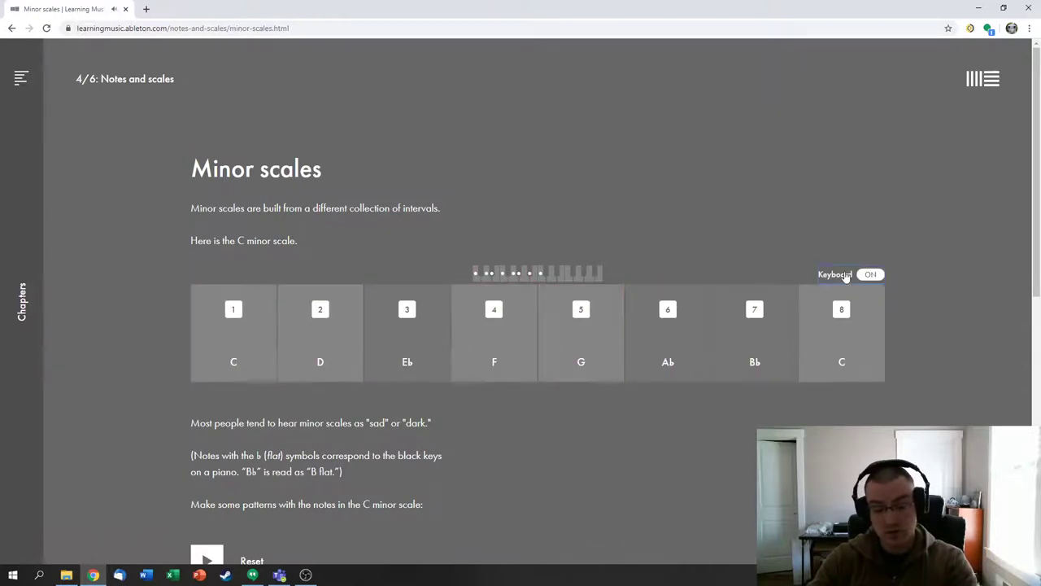
scroll(723, 344, down, 7)
click(732, 348)
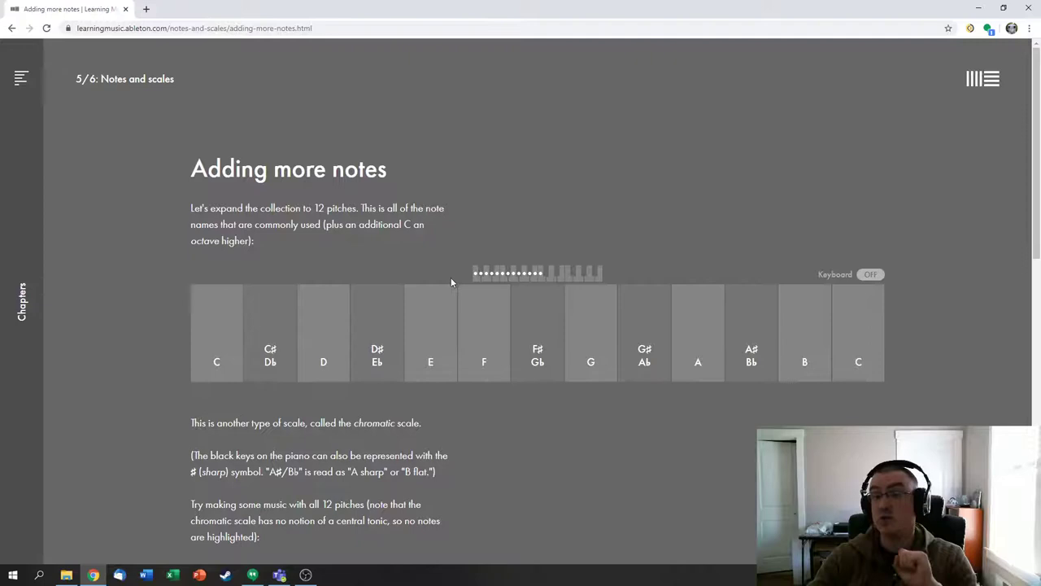
Step: Play C#, D and E on the chromatic piano, then enable keyboard playing and play D, E and D# with S, D, E
drag(250, 359, 456, 352)
click(861, 277)
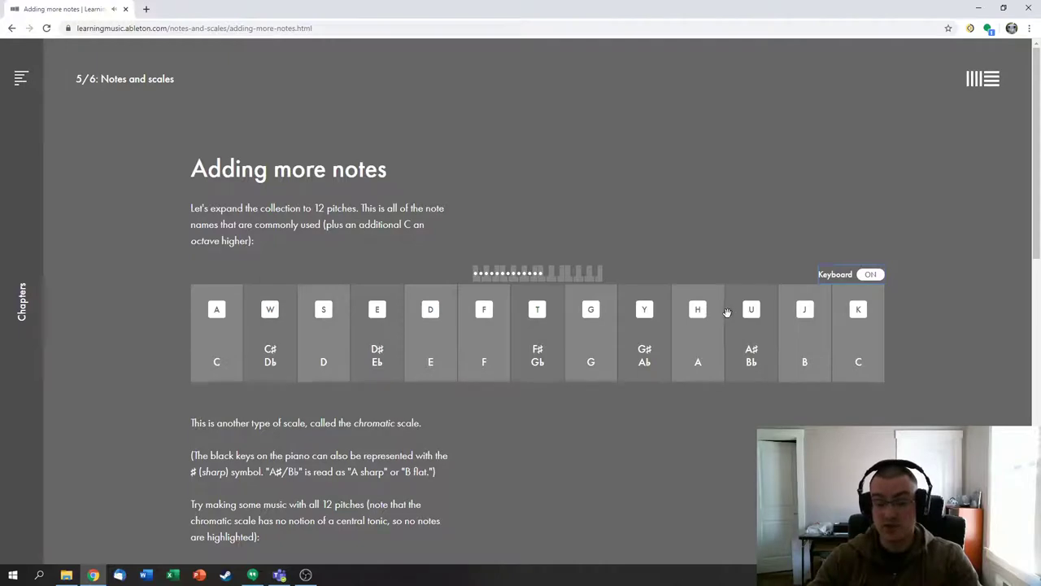
key(s)
key(d)
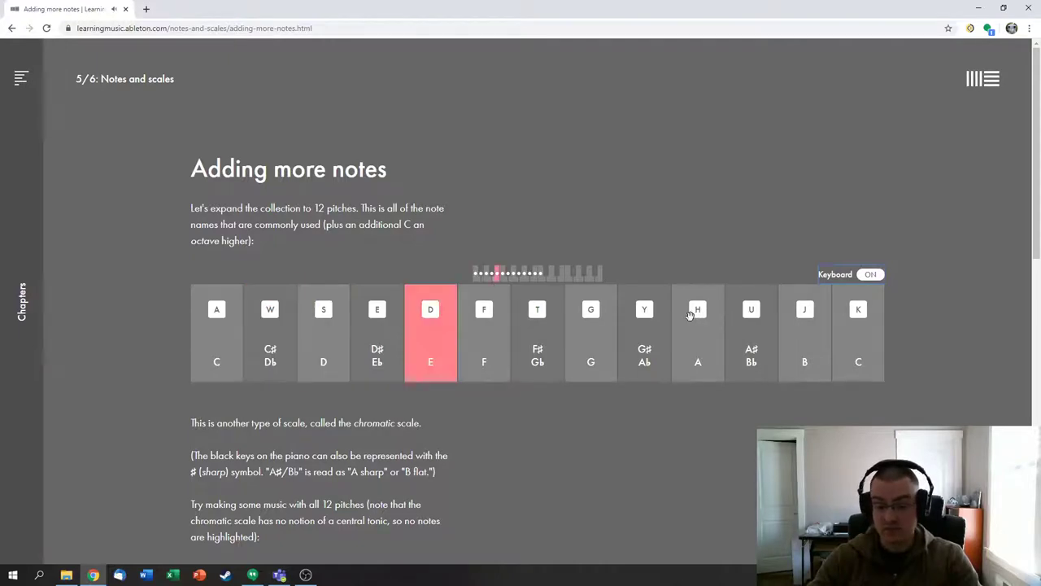
key(e)
scroll(386, 513, down, 9)
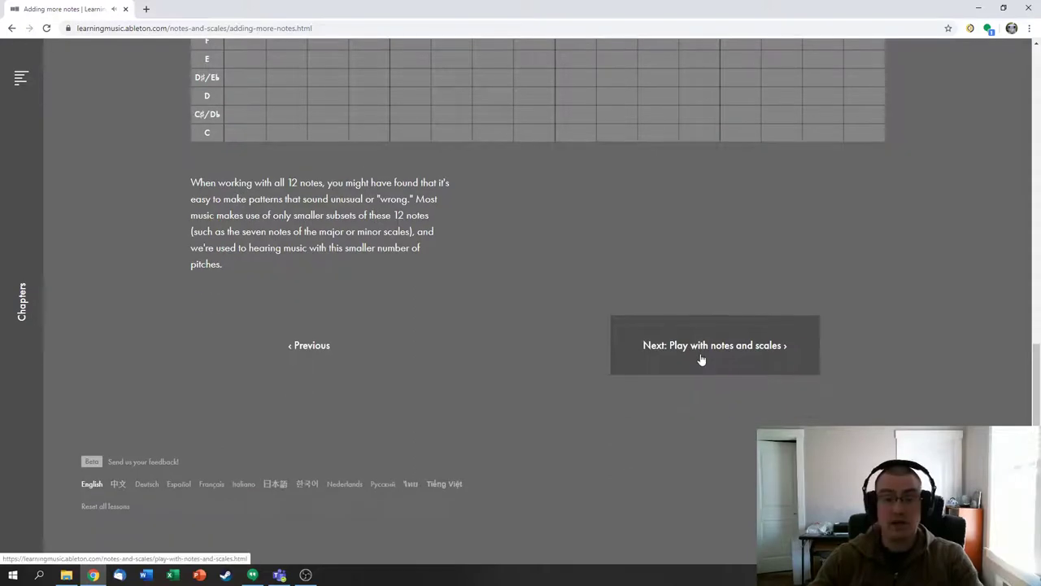
Step: Open the Play with notes and scales lesson and bring its drum grid into view
click(701, 359)
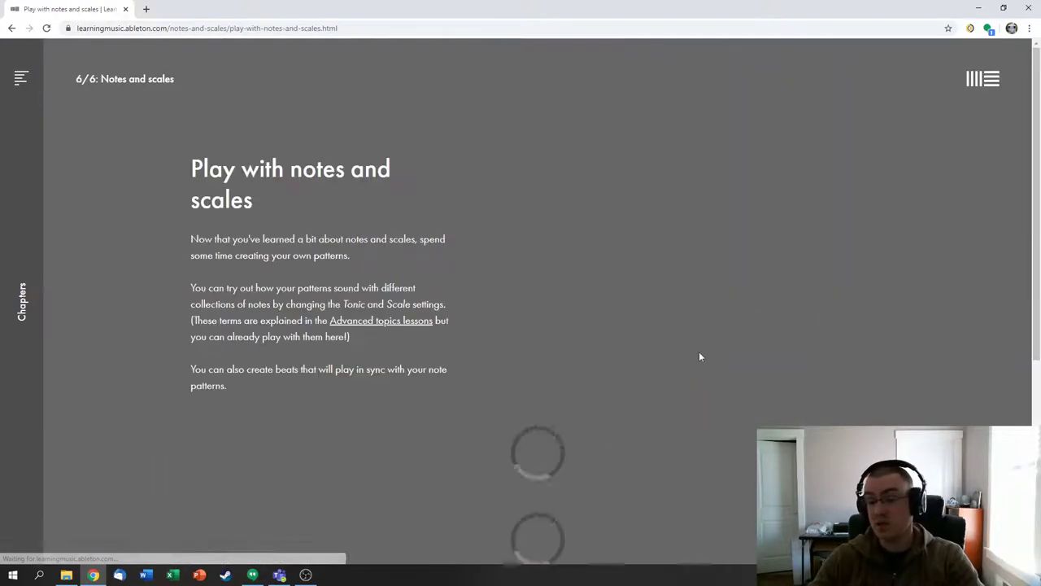
scroll(561, 322, down, 2)
scroll(552, 322, down, 4)
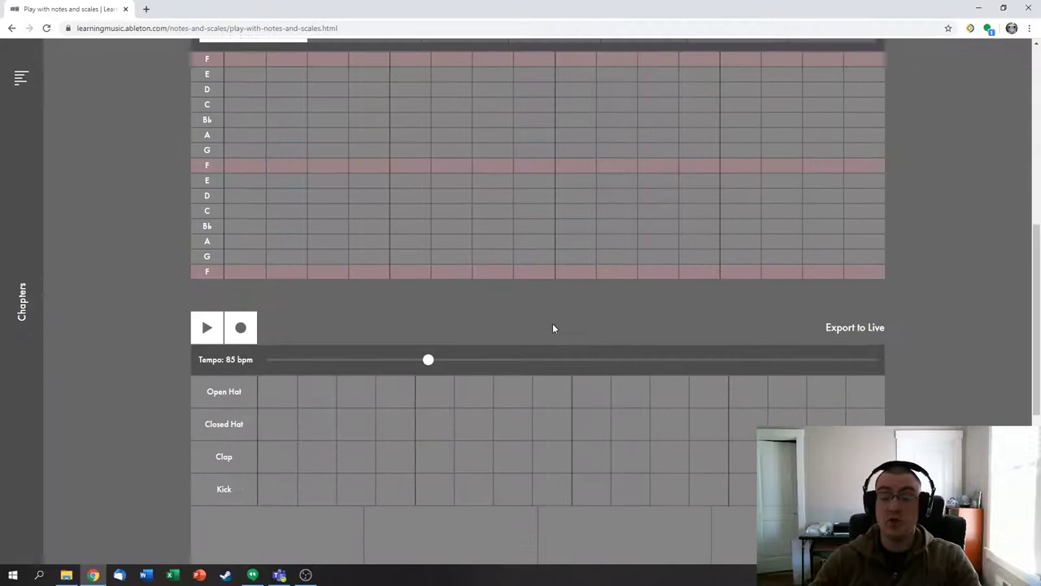
scroll(553, 323, up, 1)
scroll(552, 323, down, 2)
Step: Program kick hits across the Kick row, from the first step to the last
click(270, 435)
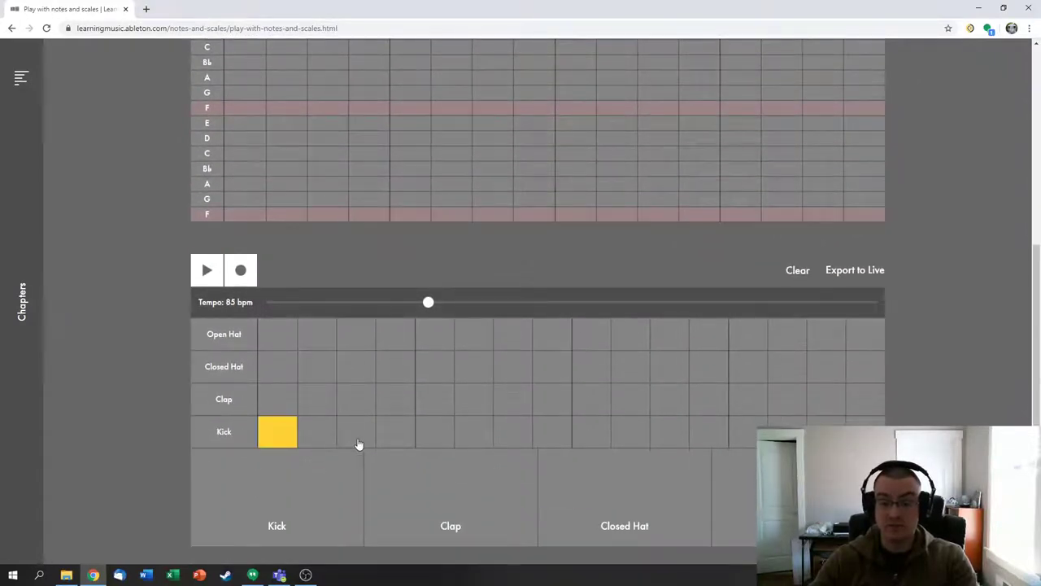
click(359, 435)
click(443, 434)
drag(512, 434, 607, 431)
click(607, 431)
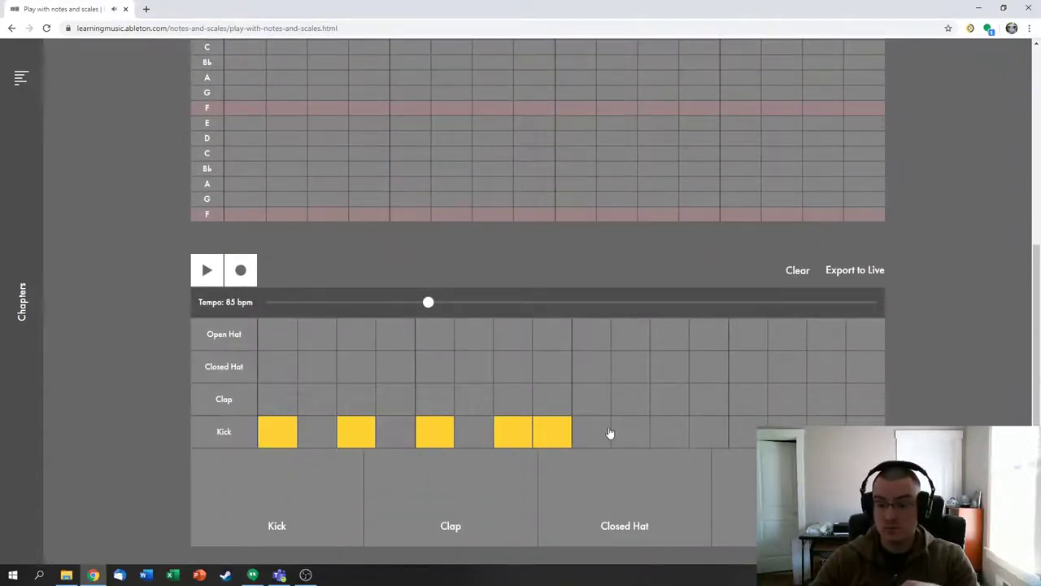
click(605, 433)
click(672, 436)
click(747, 433)
click(826, 423)
click(865, 423)
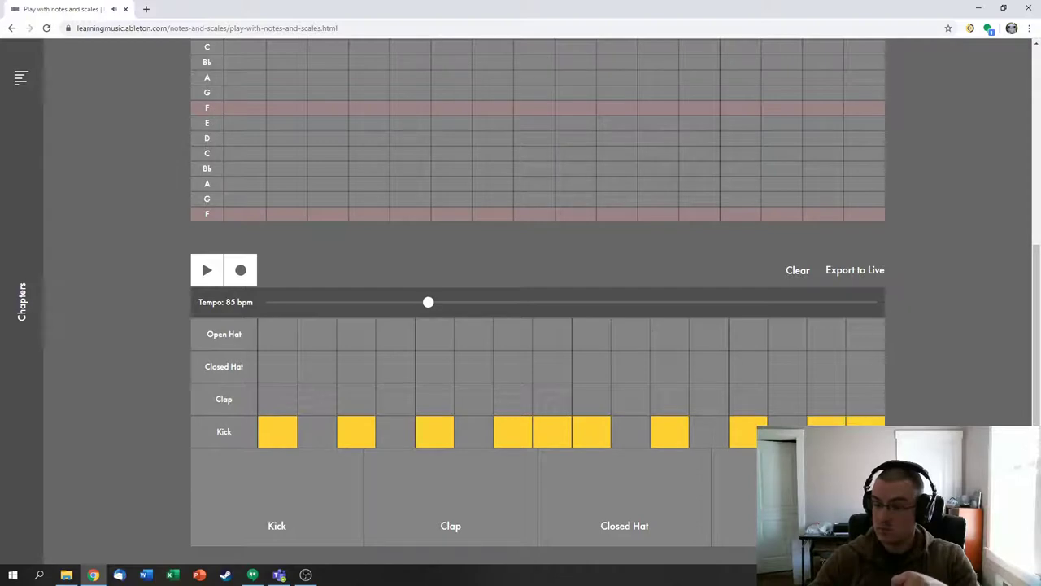
Step: Add five open-hat hits and four closed-hat hits to the beat
click(319, 336)
click(319, 338)
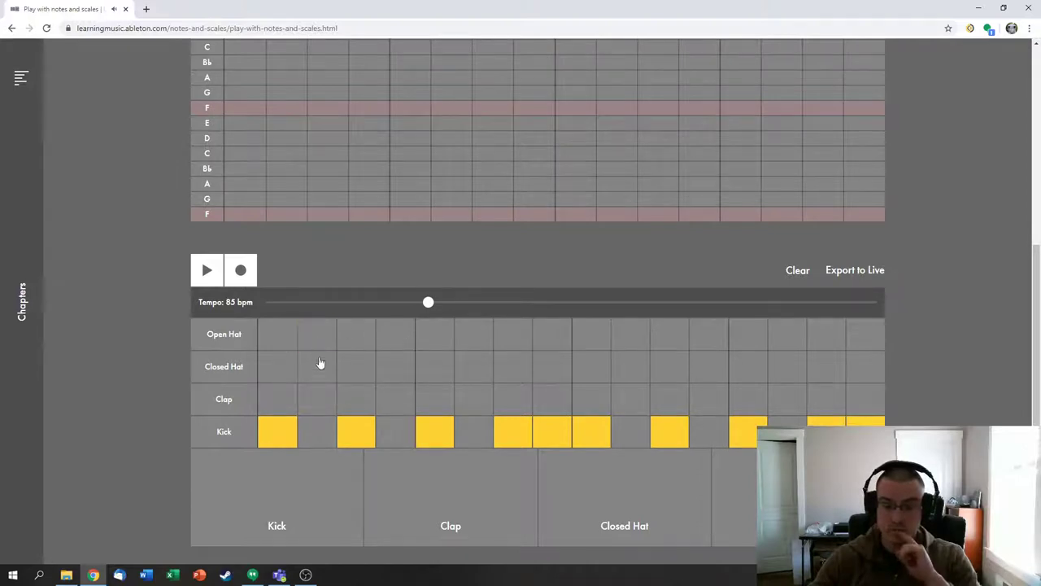
click(394, 345)
click(563, 342)
click(722, 342)
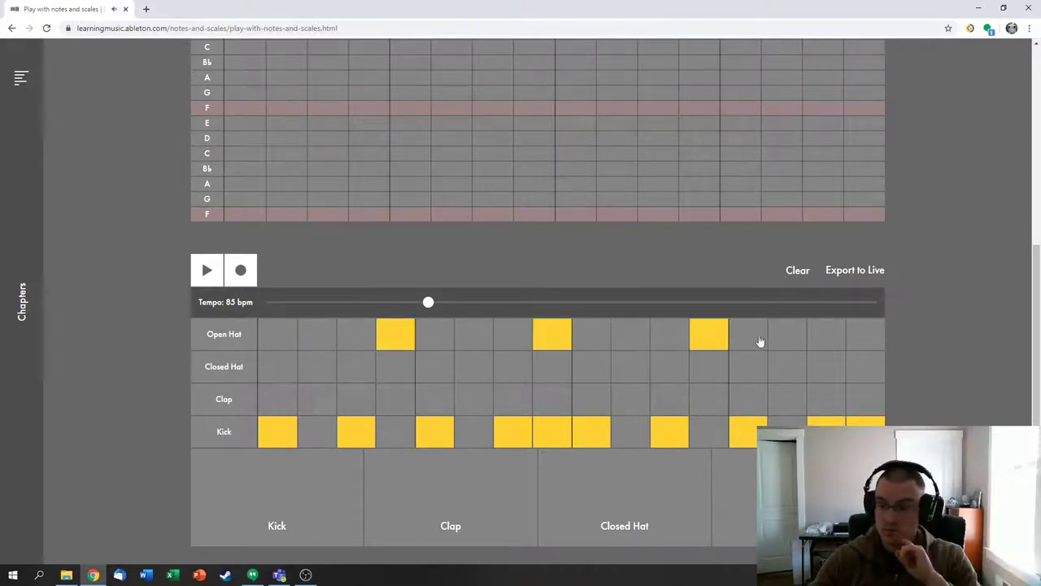
click(852, 342)
click(314, 376)
click(479, 367)
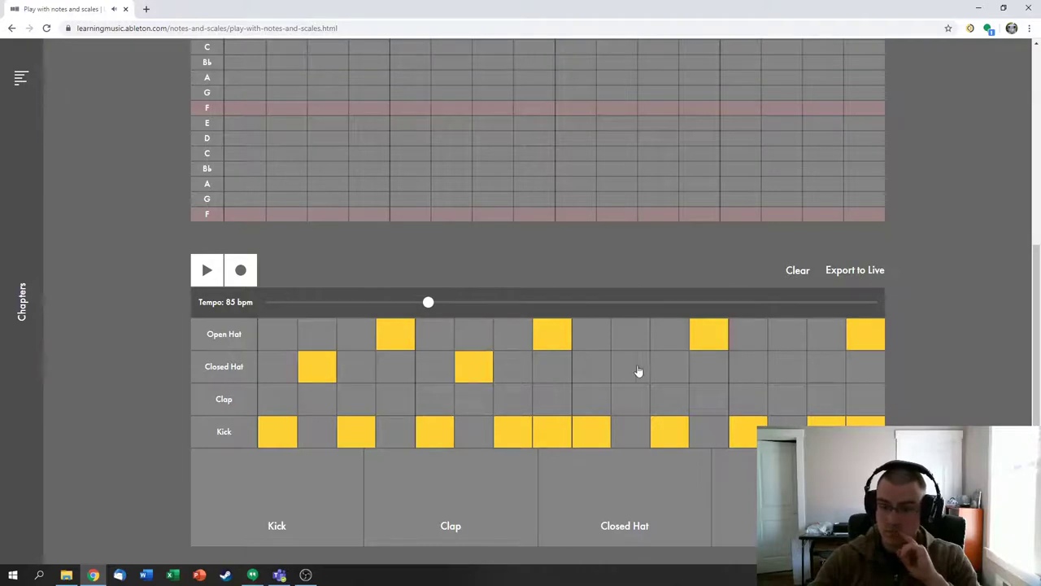
click(640, 370)
click(797, 371)
Step: Start the drum beat playing and set the tempo to 89 bpm
click(205, 271)
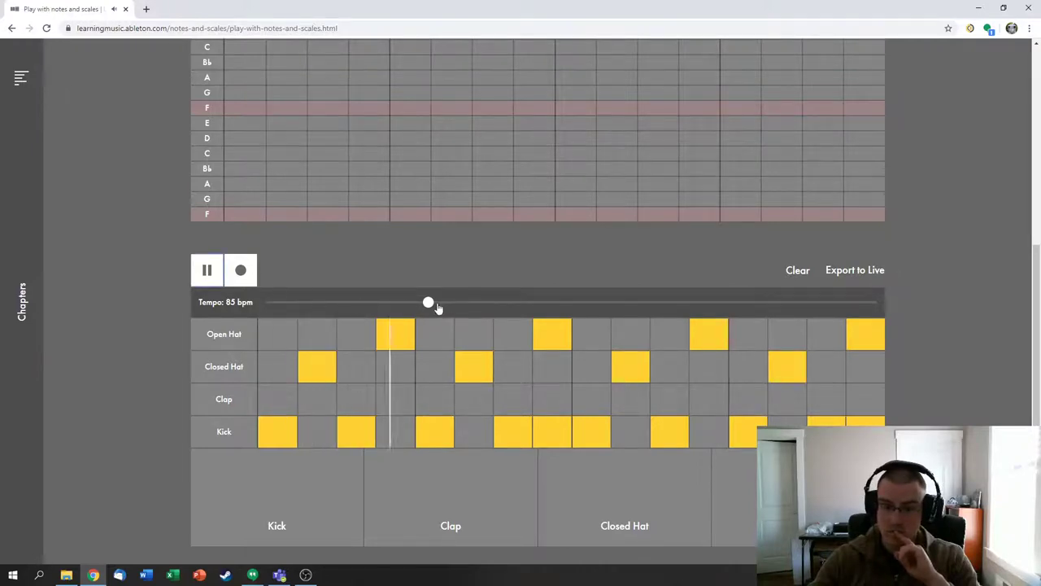
drag(431, 303, 439, 303)
scroll(420, 284, up, 4)
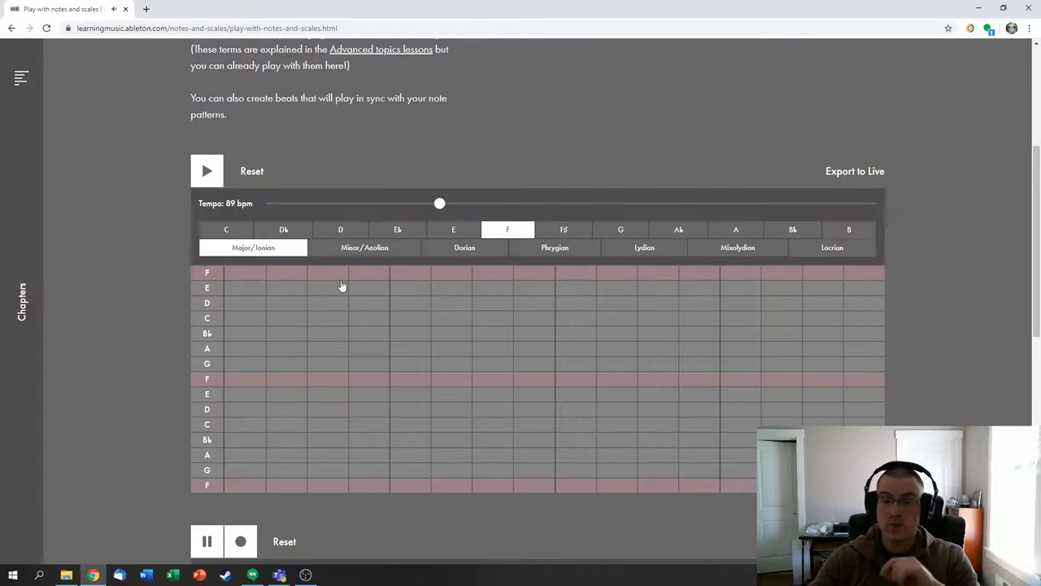
Step: Place six short F notes in the melody grid and start playback
click(250, 382)
click(373, 382)
click(491, 383)
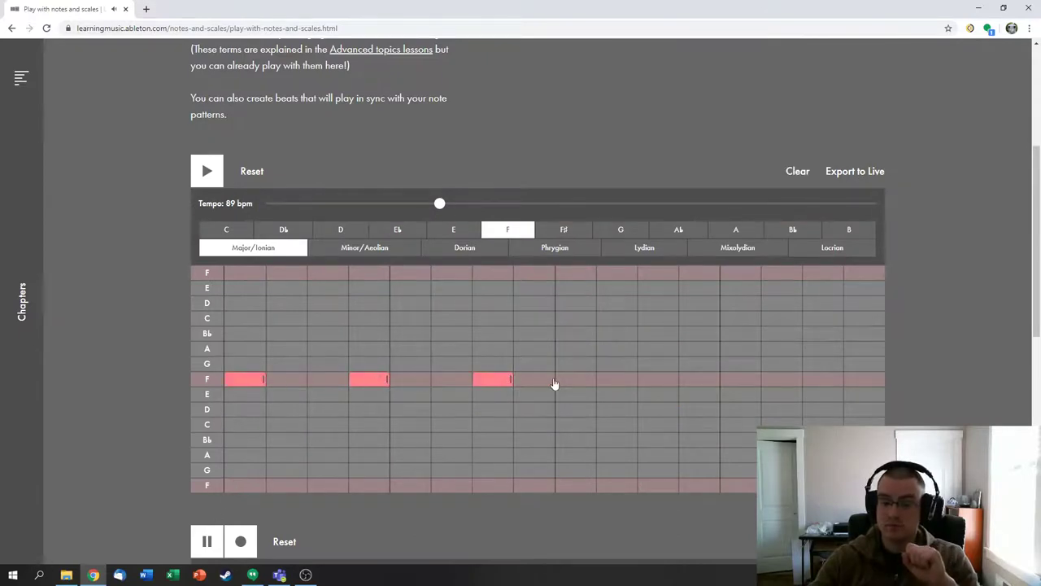
click(575, 382)
click(699, 382)
click(819, 382)
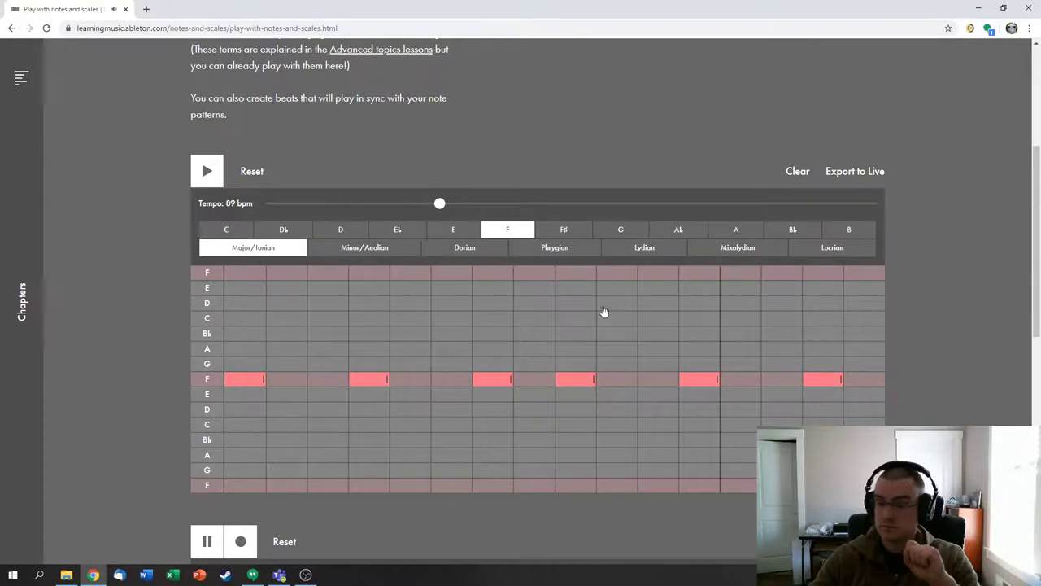
click(200, 171)
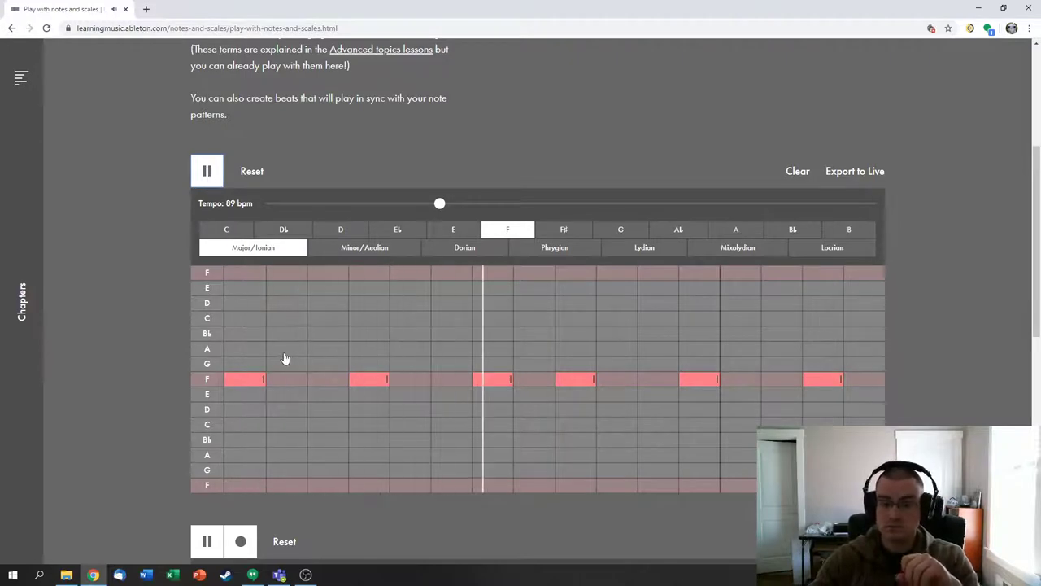
Step: Draw four two-step A notes, then stop both the melody and drum playback
drag(304, 350, 350, 351)
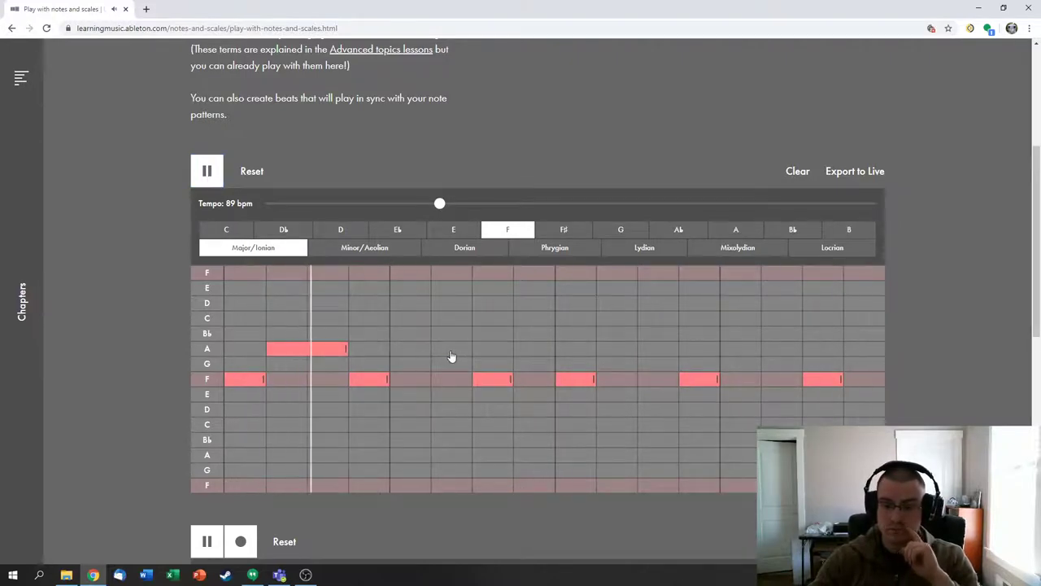
drag(421, 353, 468, 352)
drag(625, 350, 793, 350)
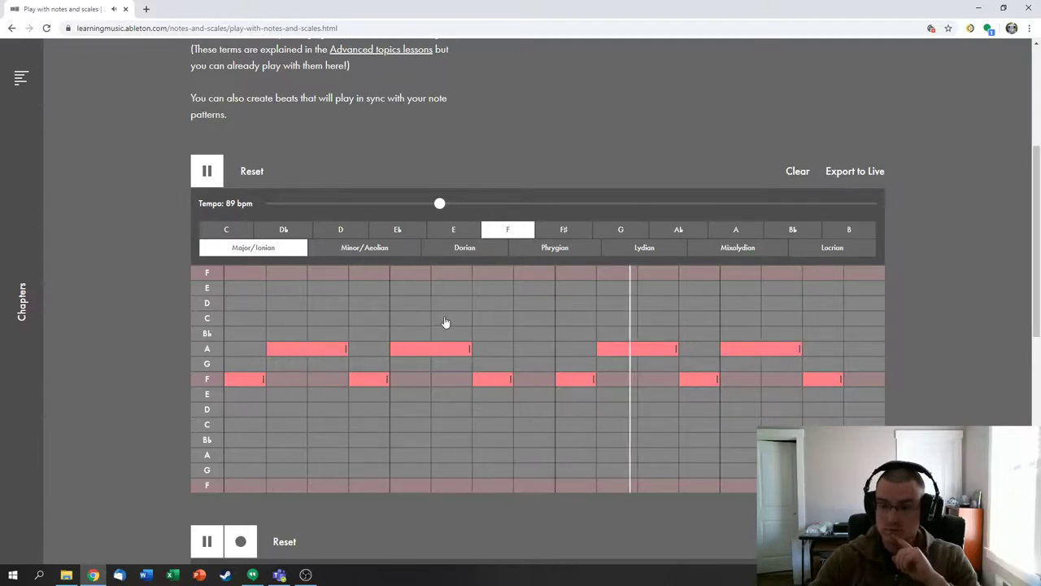
click(207, 170)
click(203, 541)
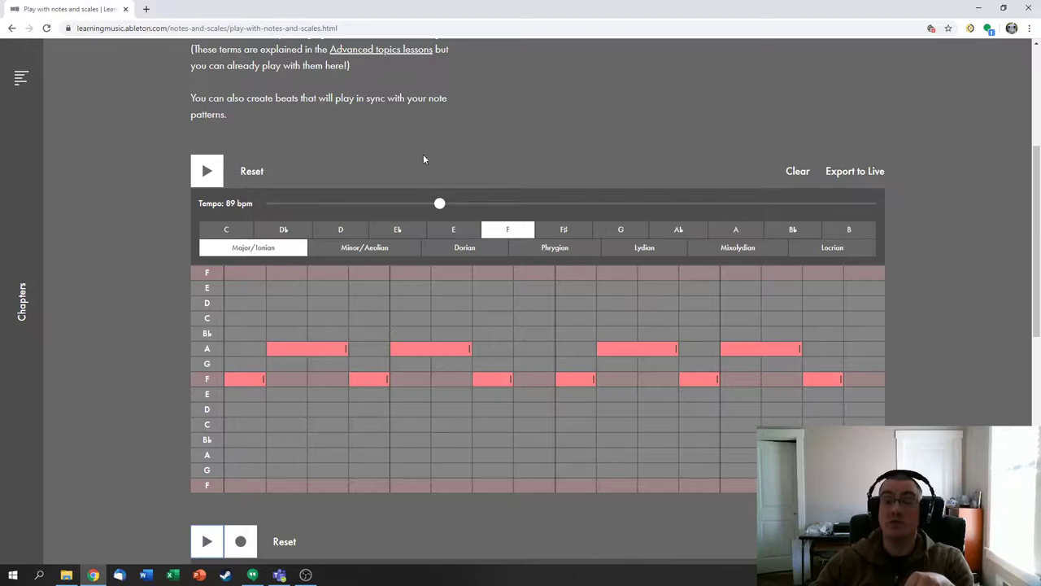
Step: Highlight the Advanced topics line, then try the melody in Dorian and Phrygian while playing
scroll(423, 158, up, 1)
drag(454, 164, 190, 160)
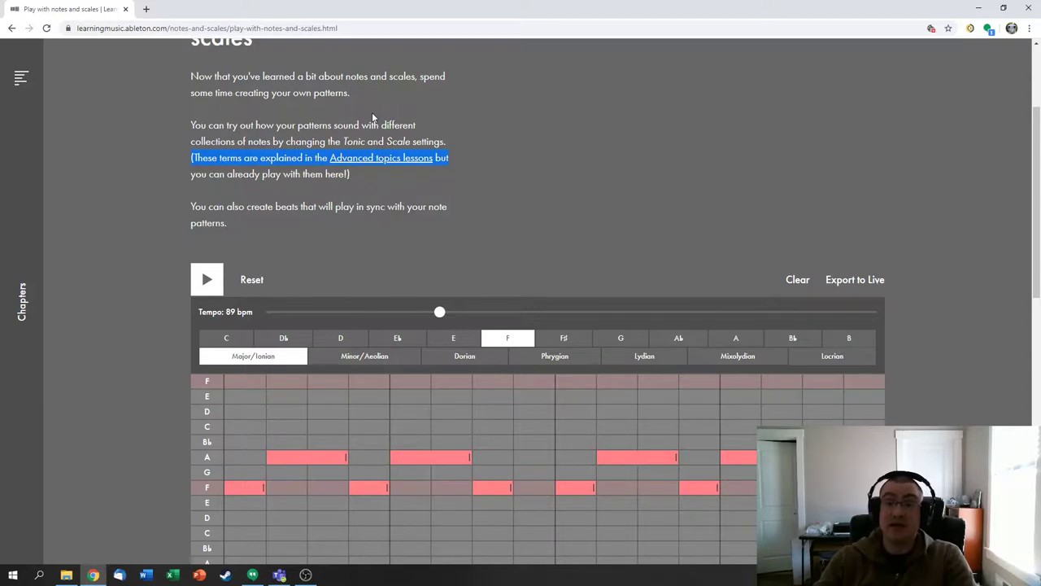
click(491, 362)
click(566, 355)
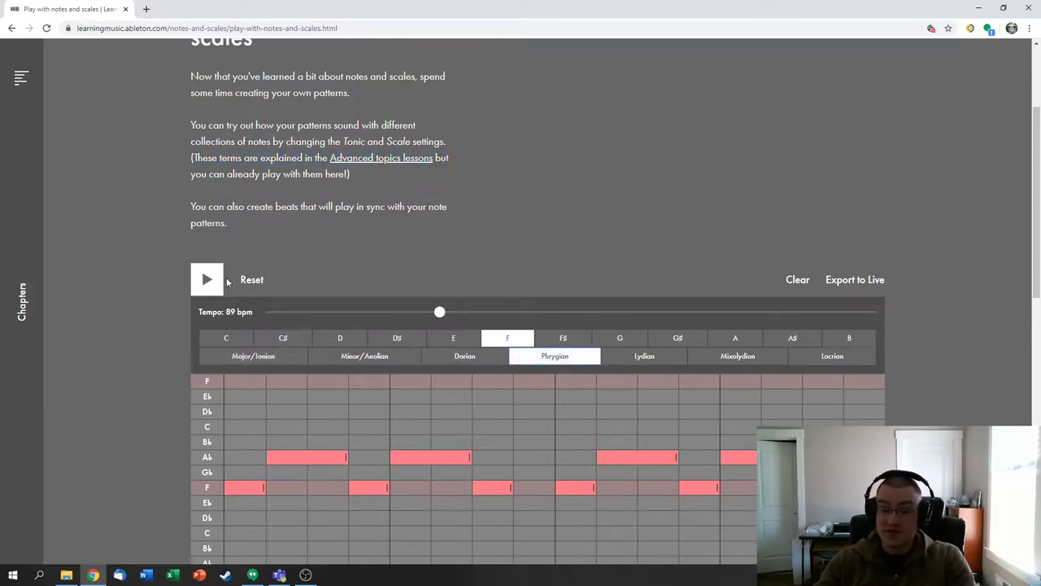
click(209, 275)
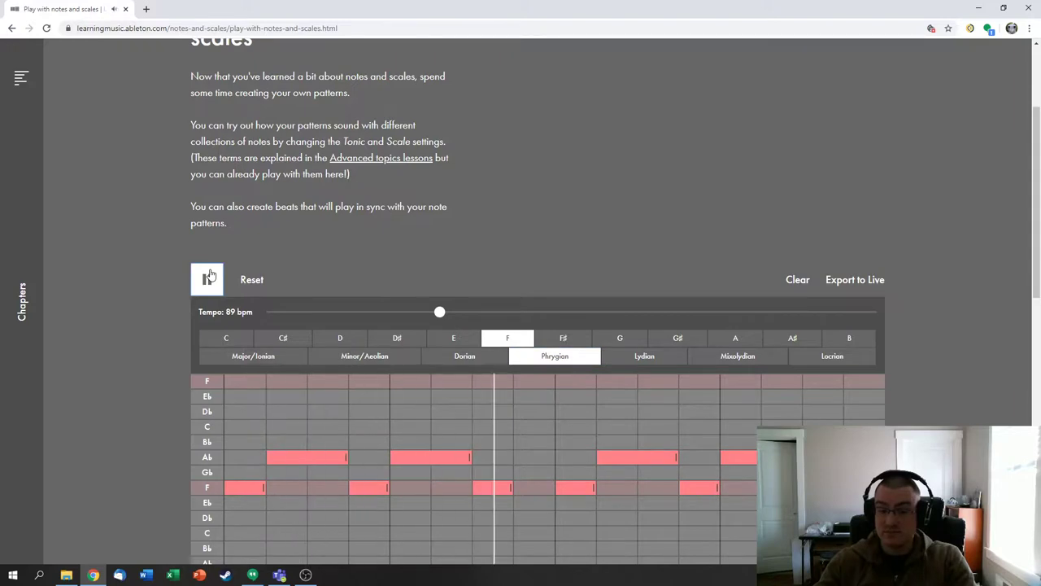
Step: Switch the scale through Dorian and Lydian to Mixolydian, then stop playback
click(488, 364)
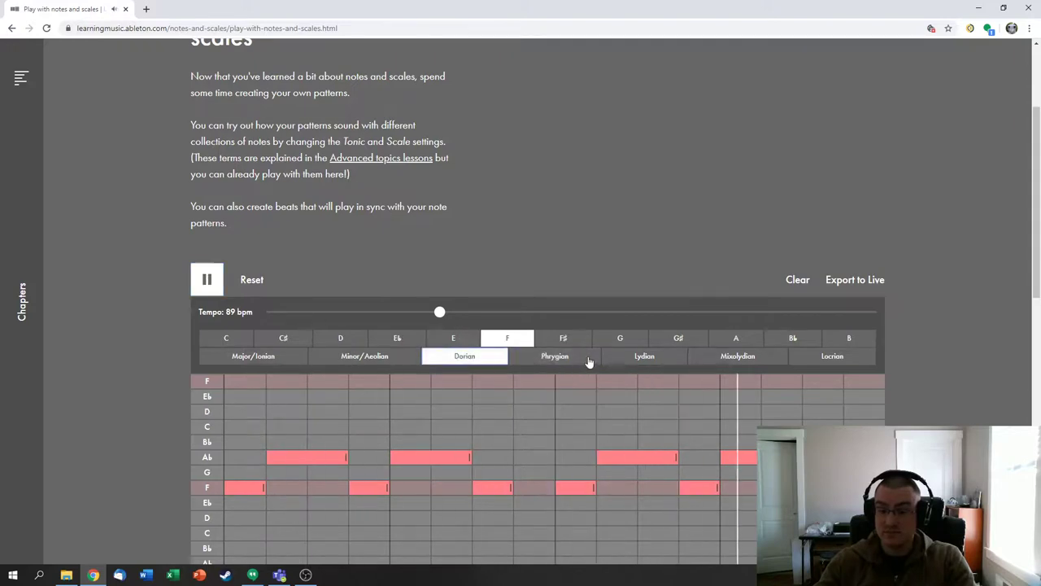
click(647, 363)
click(715, 360)
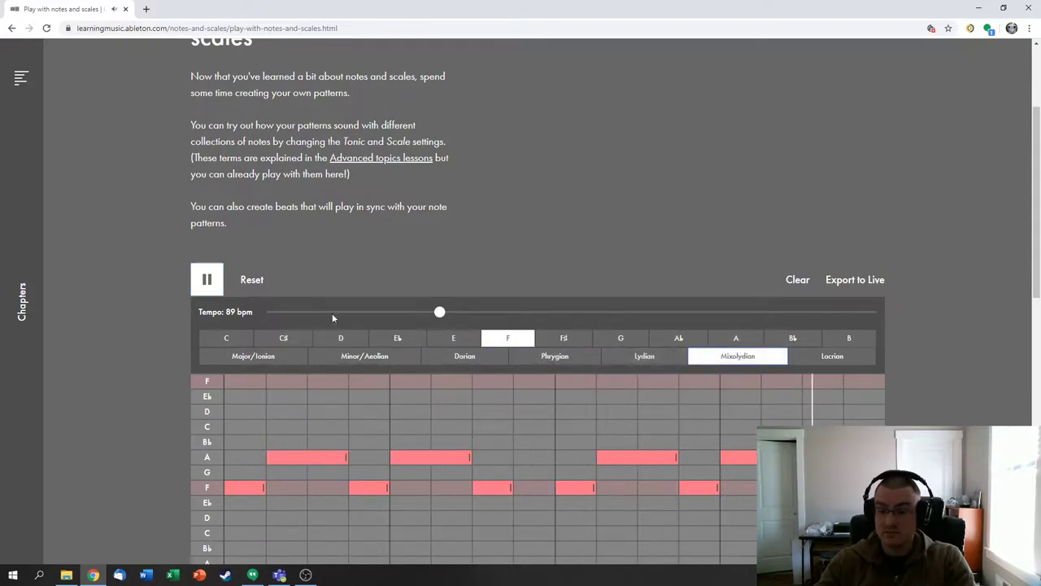
click(206, 281)
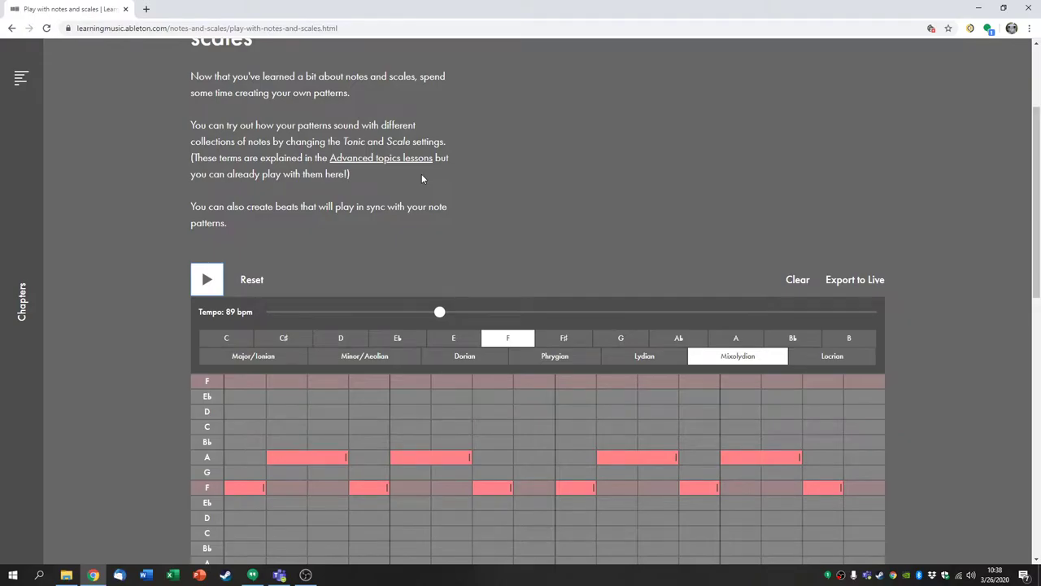
Step: Minimize Chrome with the show-desktop shortcut (Win+D)
key(super+d)
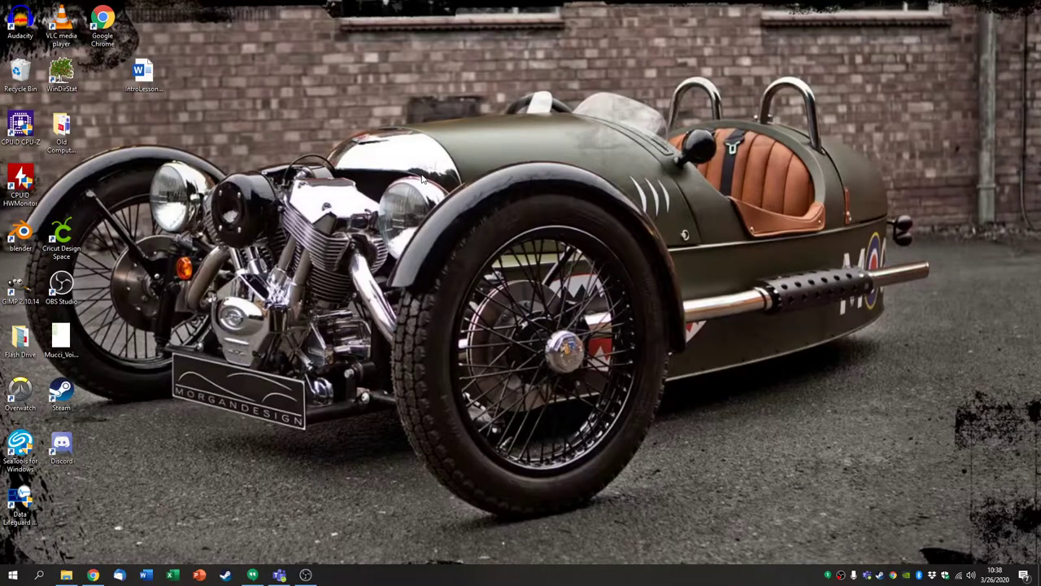